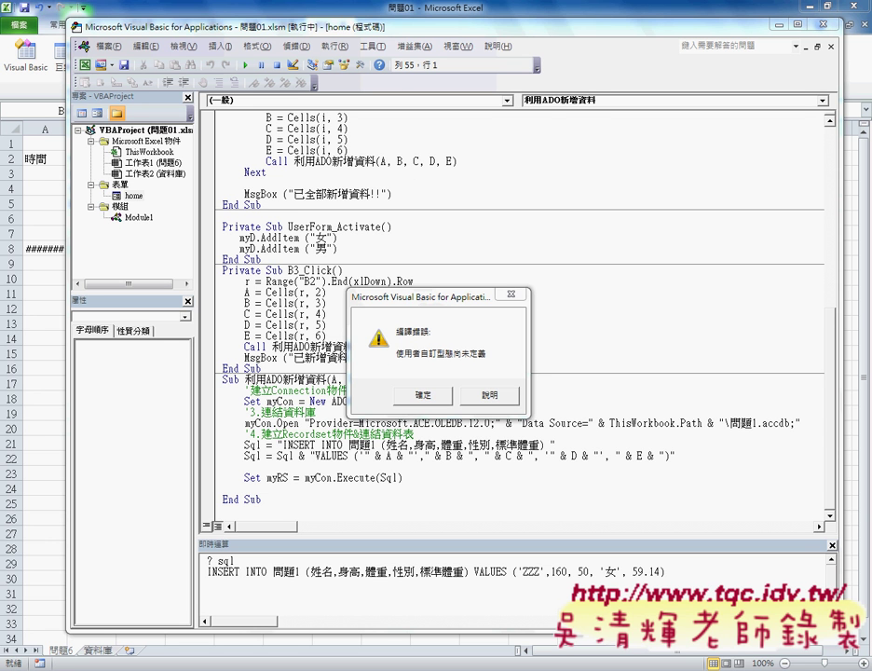
Dismiss the compile error and highlight the undefined New ADODB.Connection type that caused it.
left_click(422, 396)
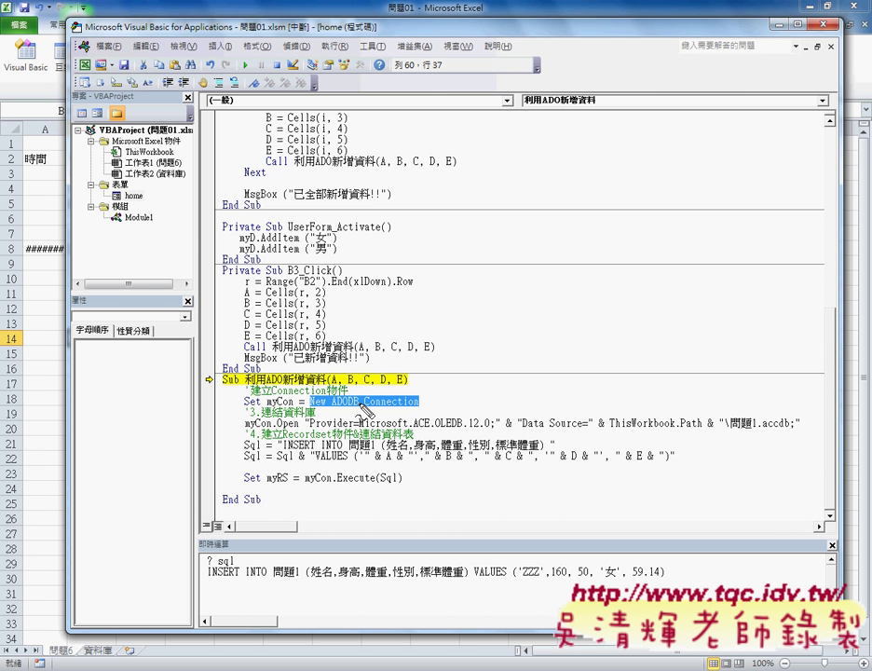
mouse_move(361, 408)
left_mouse_down()
mouse_move(421, 408)
mouse_move(308, 409)
left_mouse_up()
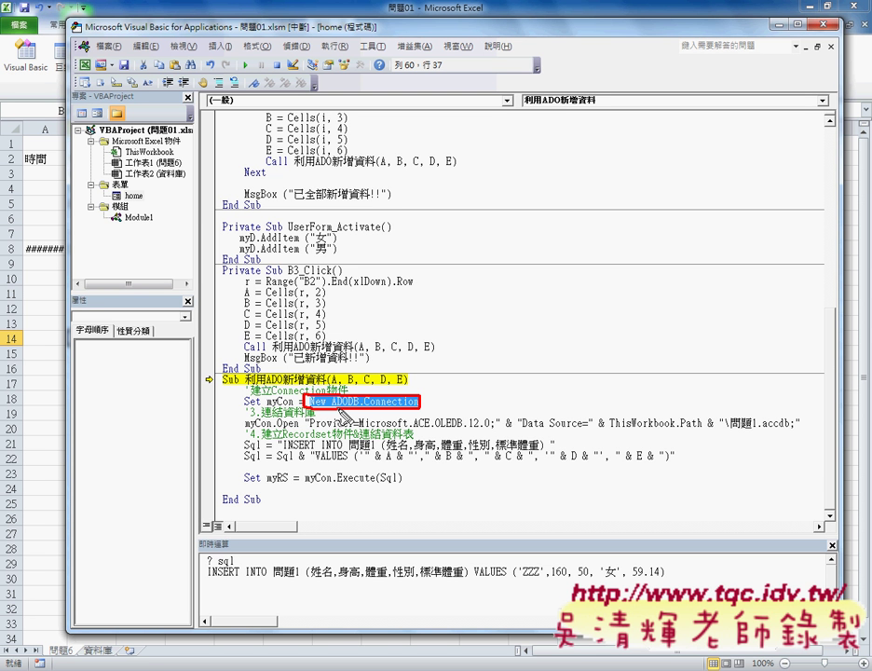
left_click(339, 410)
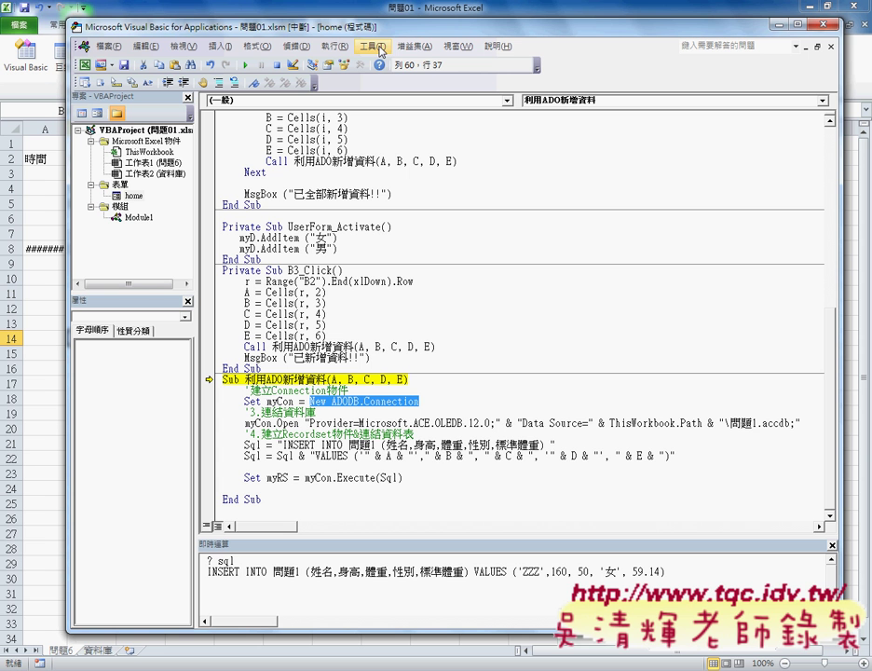
Reset the paused macro and reference the Microsoft ActiveX Data Objects 2.8 Library.
left_click(372, 48)
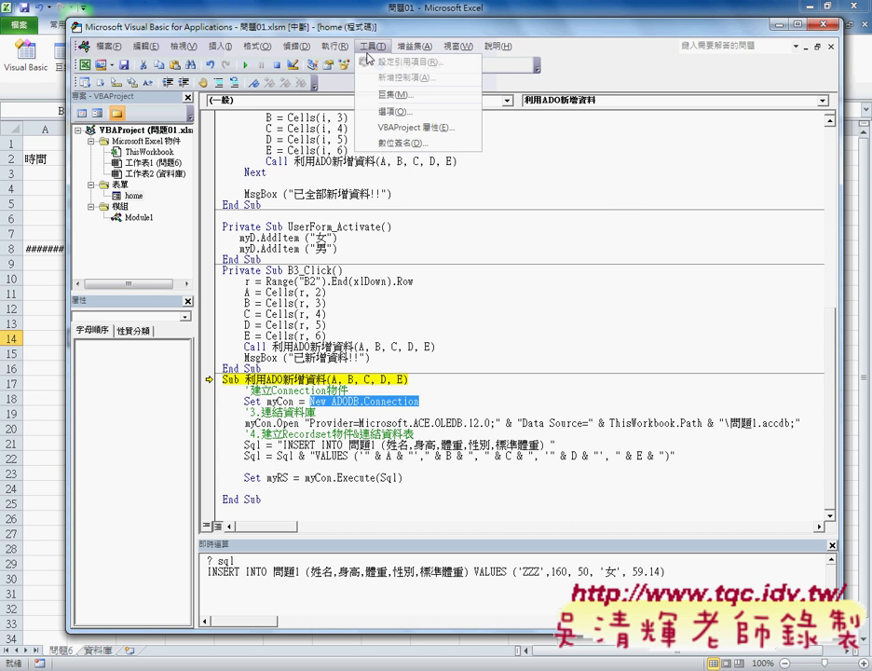
left_click(279, 66)
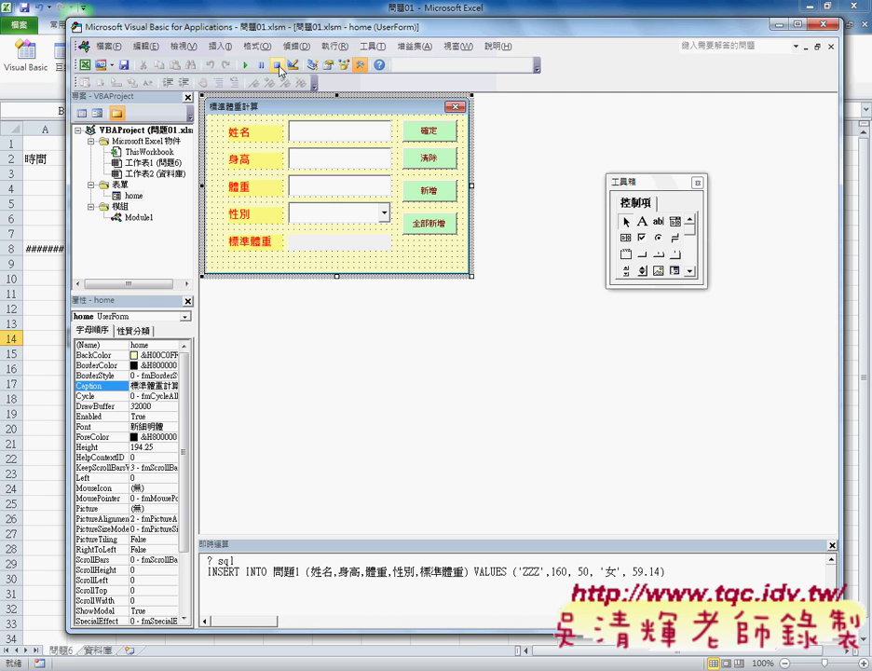
left_click(372, 45)
left_click(415, 60)
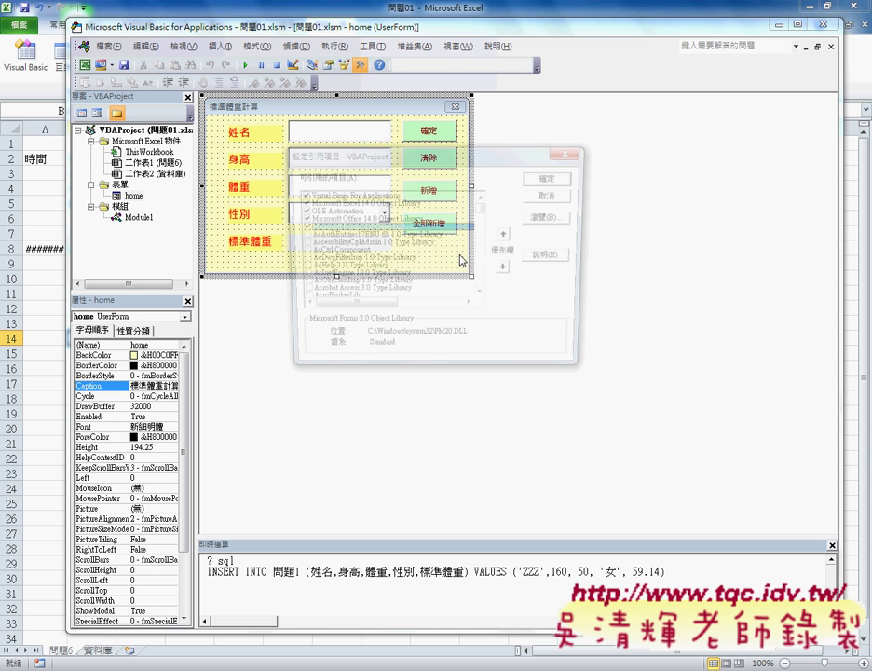
left_click_drag(482, 197, 488, 251)
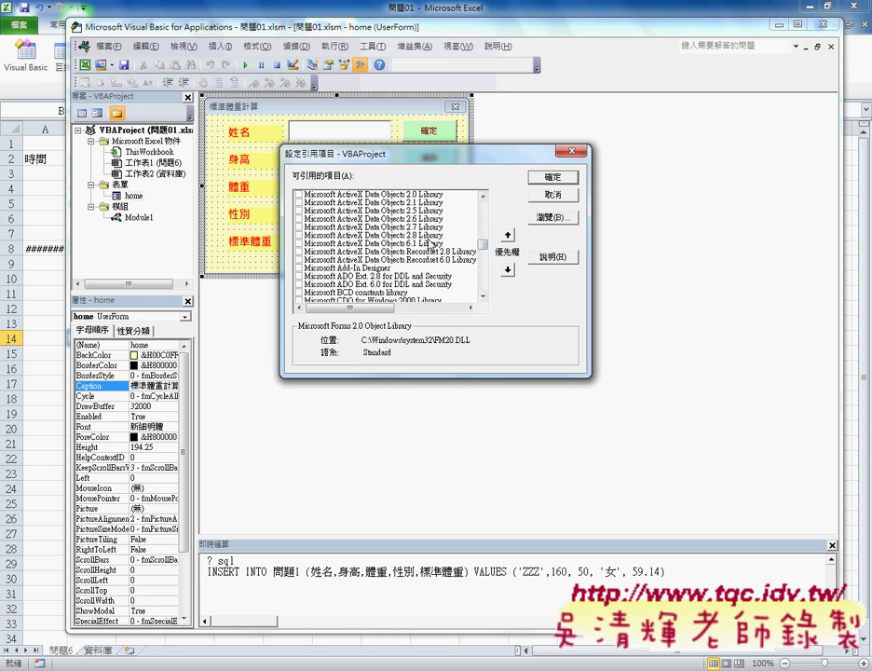
left_click(303, 236)
left_click(299, 237)
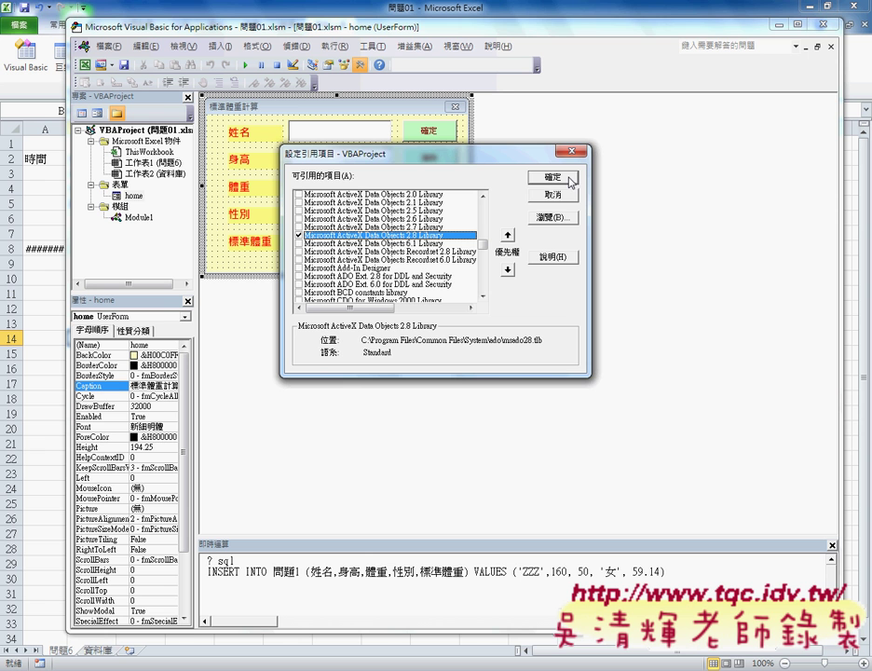
left_click(571, 179)
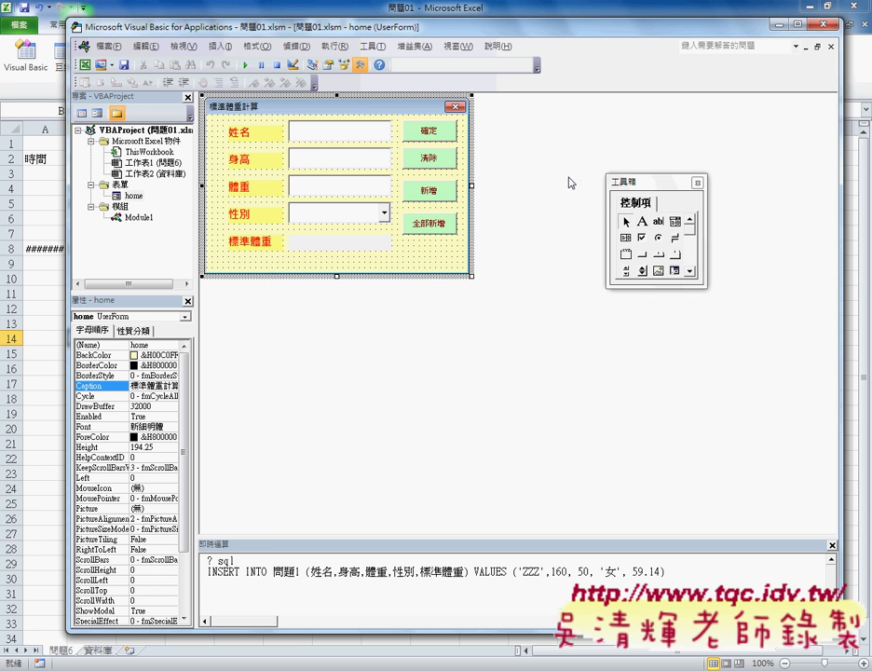
Review the 新增 button's B3_Click code and its End(xlDown).Row lookup, then run the form.
left_click(441, 200)
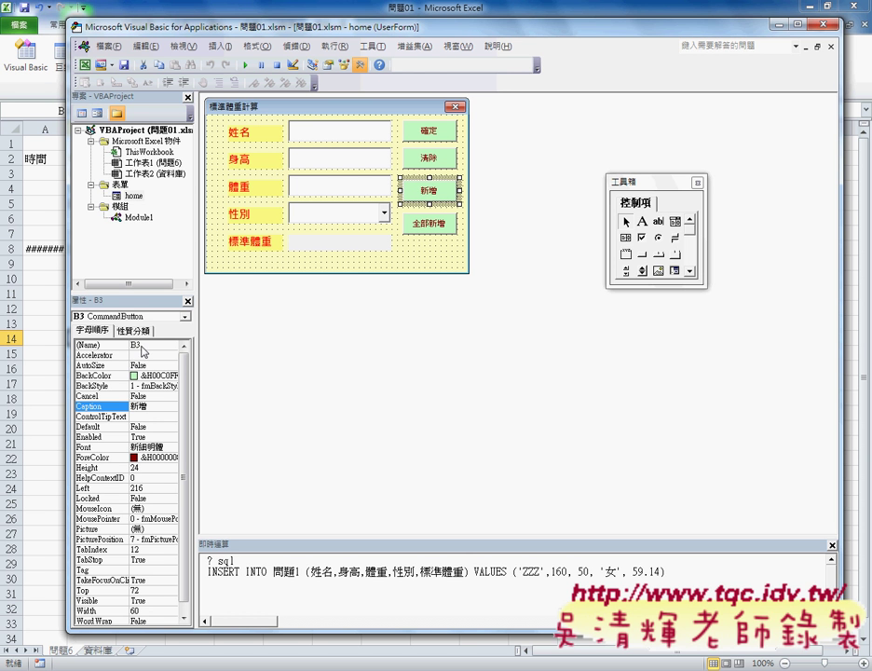
double_click(430, 191)
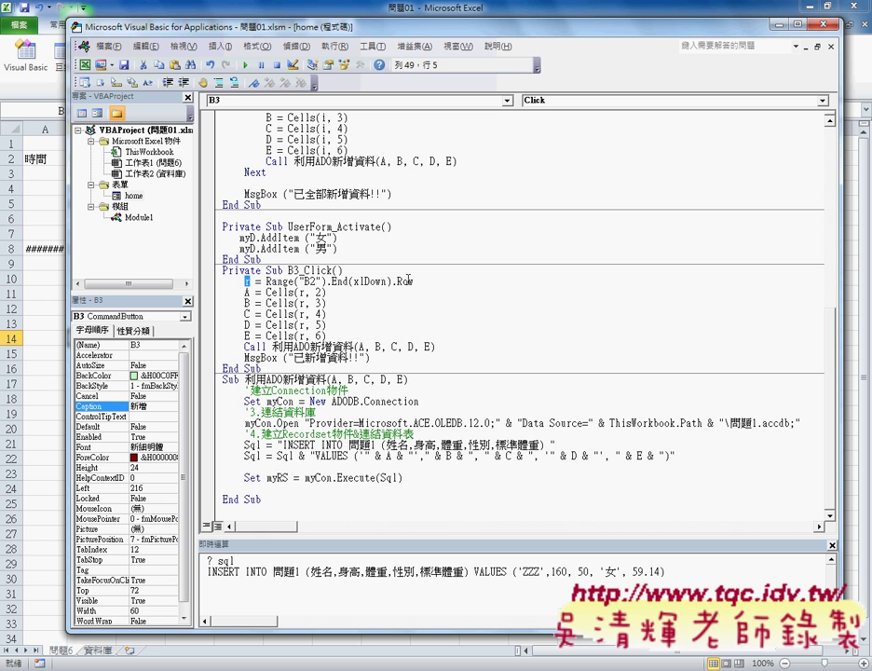
left_click_drag(414, 281, 267, 280)
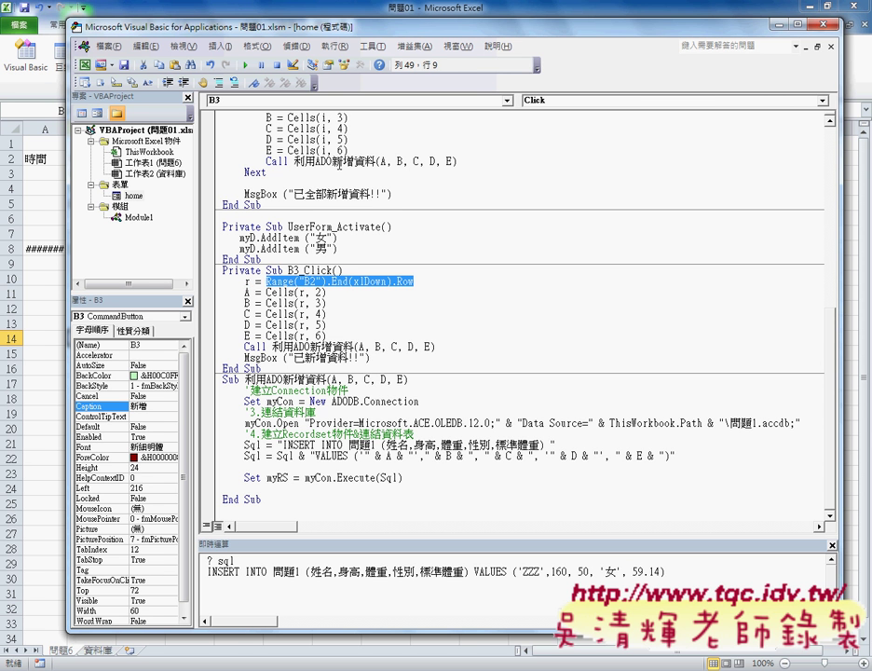
key("F5")
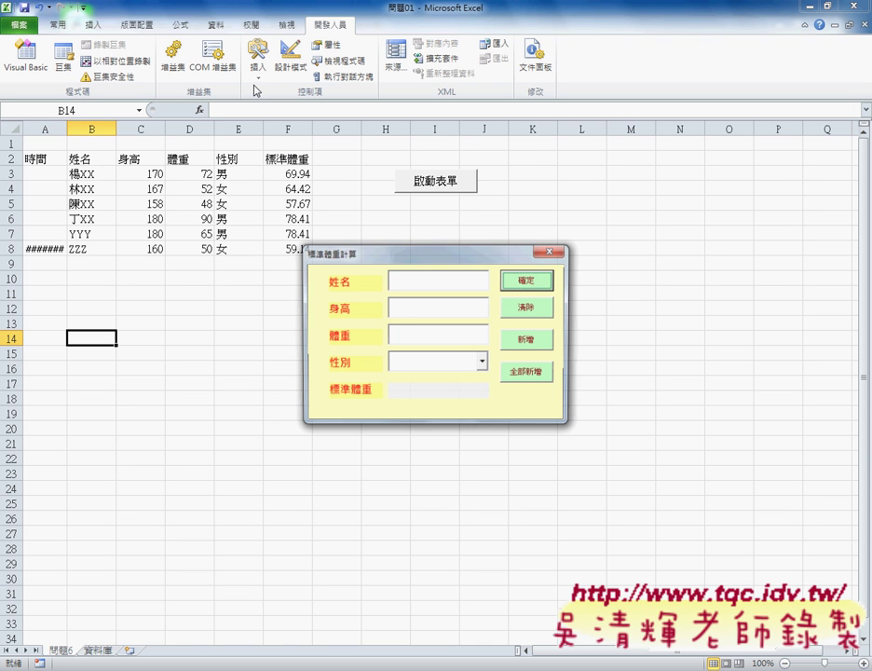
Insert the sheet's last row (ZZZ) with 新增 and acknowledge the 已新增資料!! message.
left_click(529, 341)
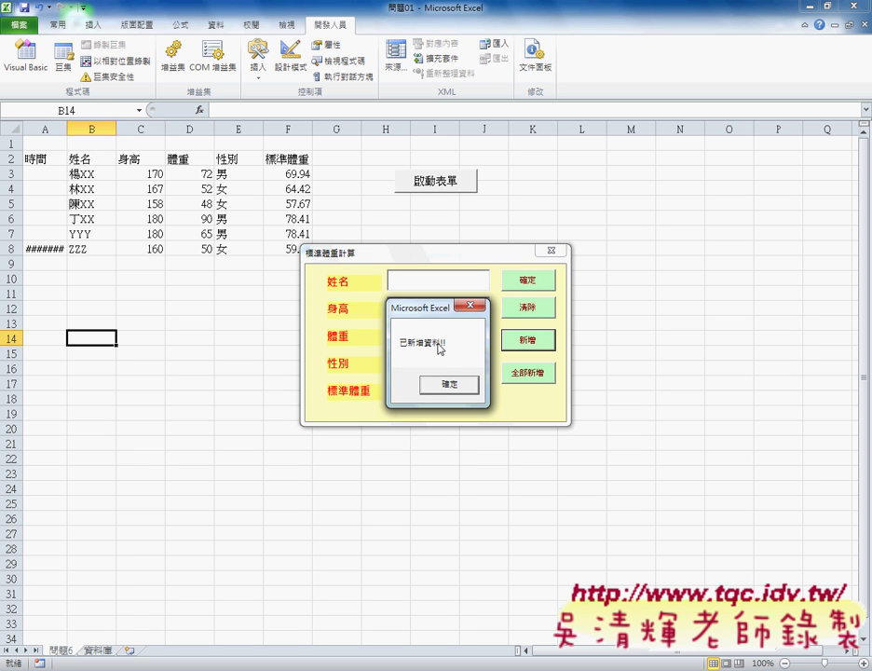
left_click(450, 383)
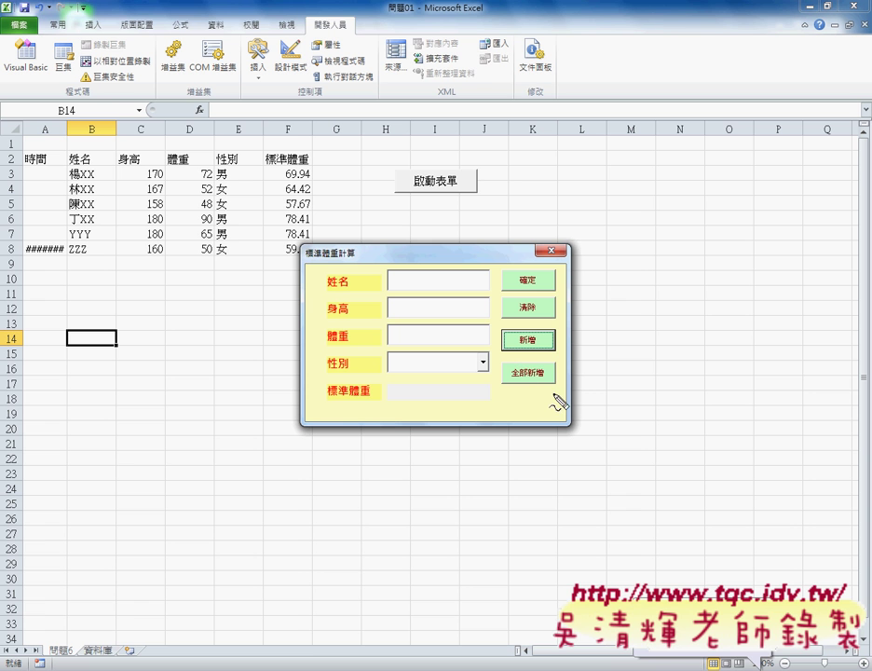
left_click_drag(534, 386, 545, 385)
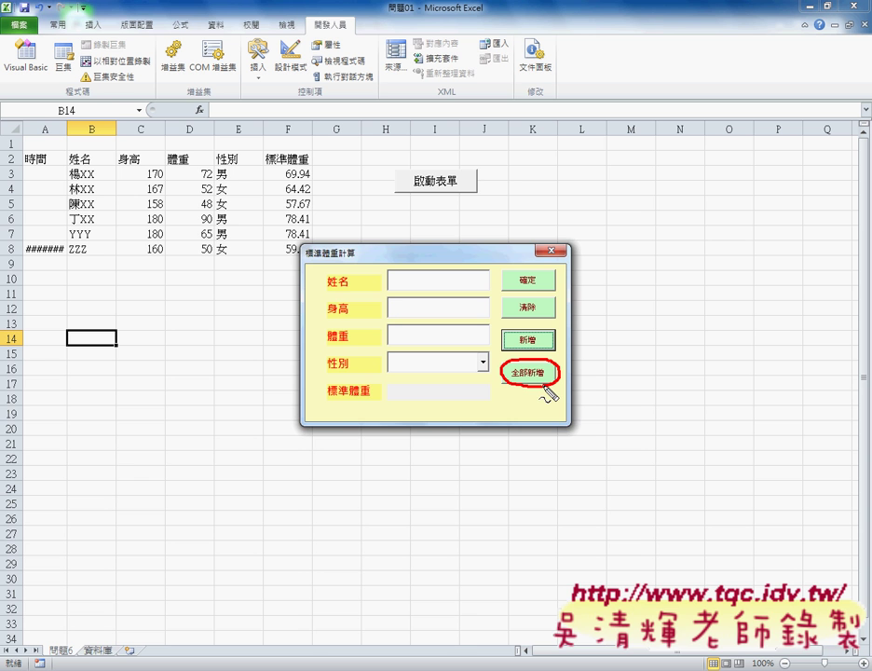
key("Escape")
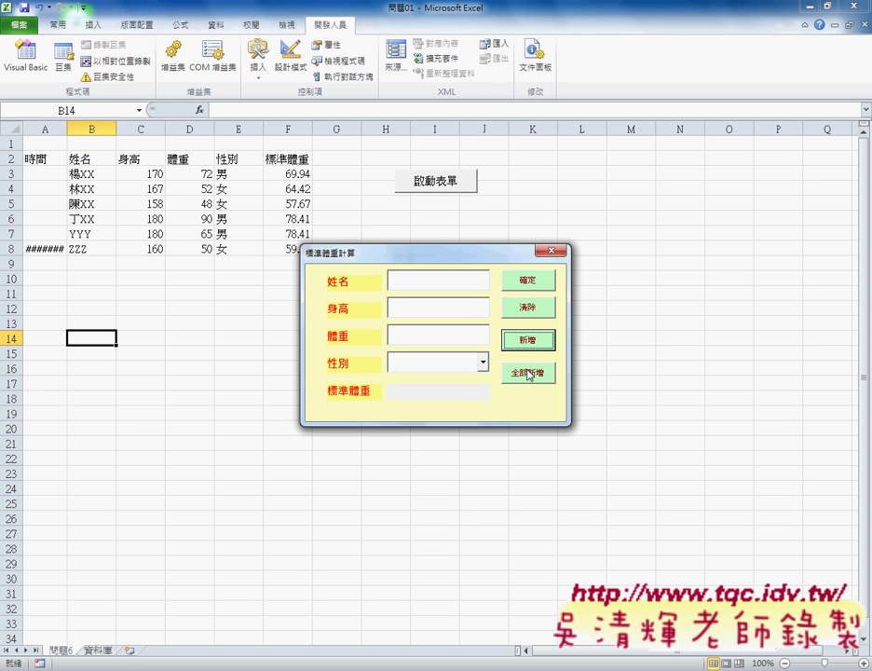
key("ctrl+2")
mouse_move(554, 367)
left_mouse_down()
mouse_move(555, 382)
mouse_move(581, 375)
mouse_move(572, 386)
left_mouse_up()
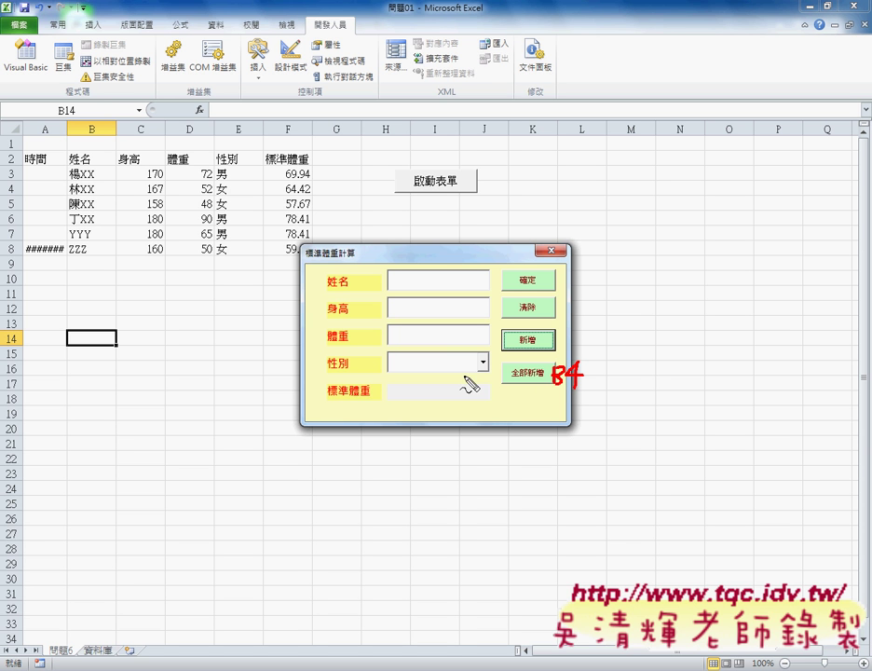
left_click_drag(63, 165, 62, 257)
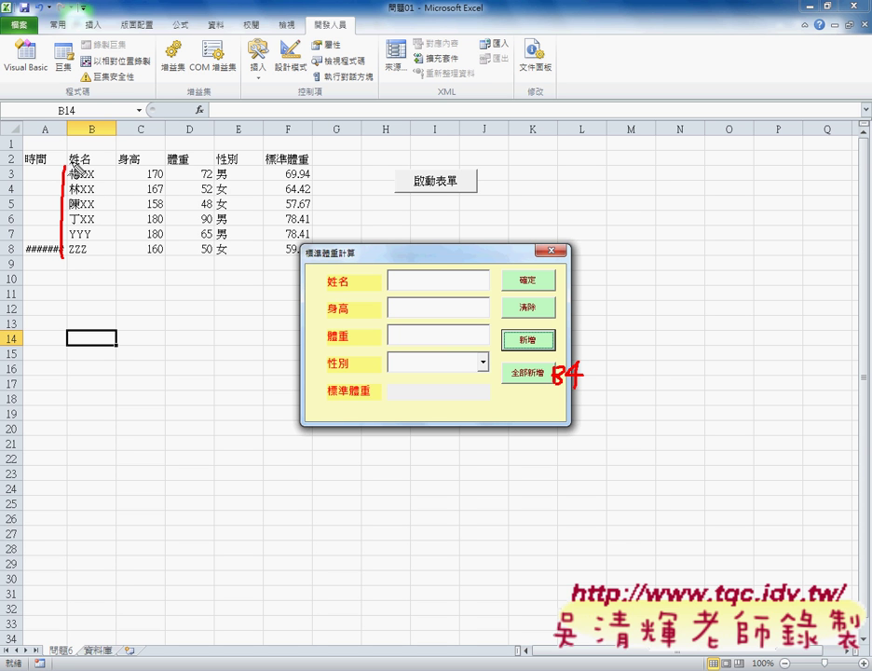
mouse_move(74, 166)
left_mouse_down()
mouse_move(97, 257)
mouse_move(199, 410)
mouse_move(215, 469)
mouse_move(250, 469)
mouse_move(216, 470)
left_mouse_up()
mouse_move(527, 335)
left_mouse_down()
mouse_move(550, 350)
mouse_move(538, 331)
mouse_move(571, 332)
left_mouse_up()
left_click_drag(486, 347, 504, 373)
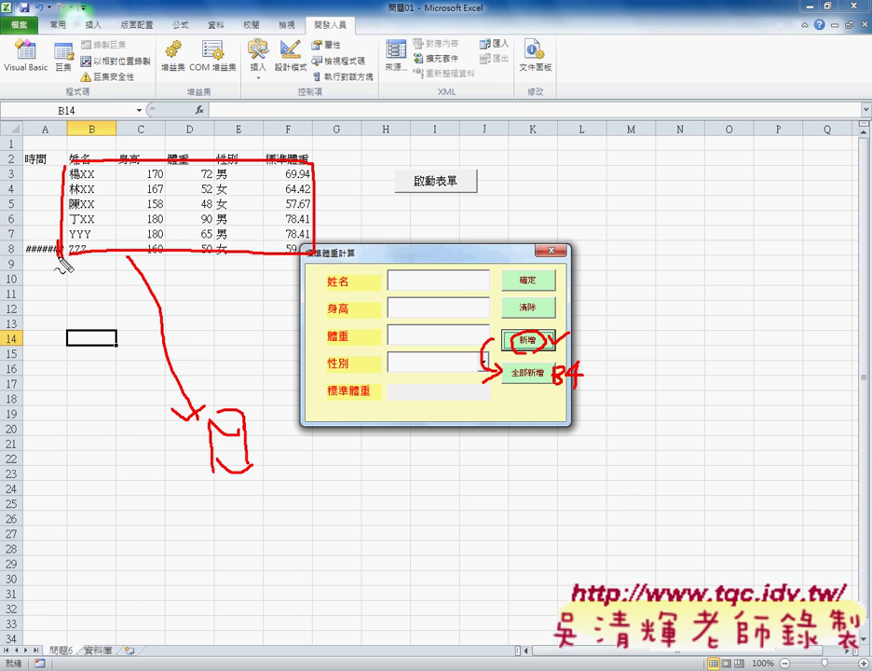
mouse_move(58, 256)
left_mouse_down()
mouse_move(159, 241)
mouse_move(60, 263)
left_mouse_up()
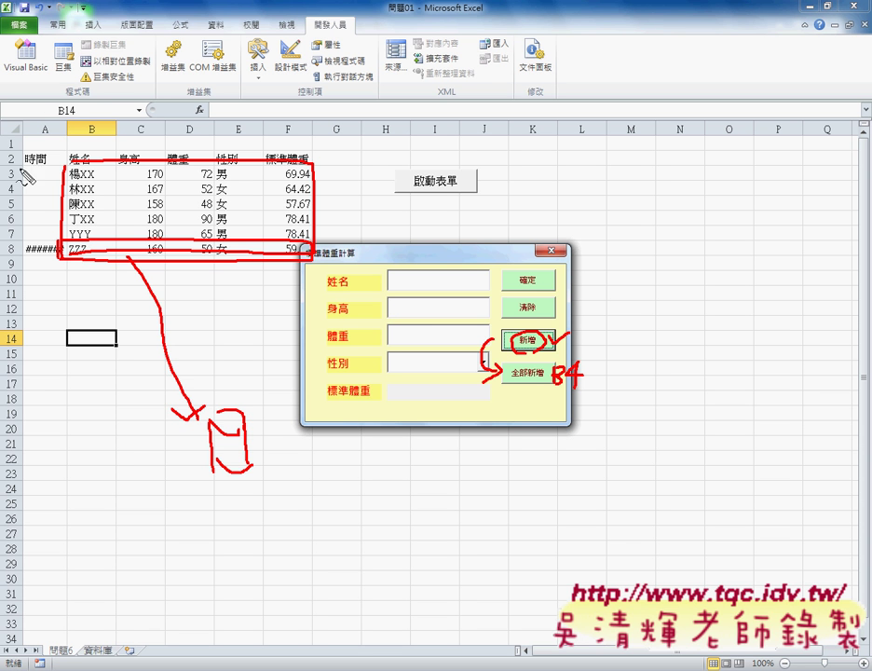
left_click_drag(12, 170, 7, 180)
left_click_drag(9, 259, 14, 263)
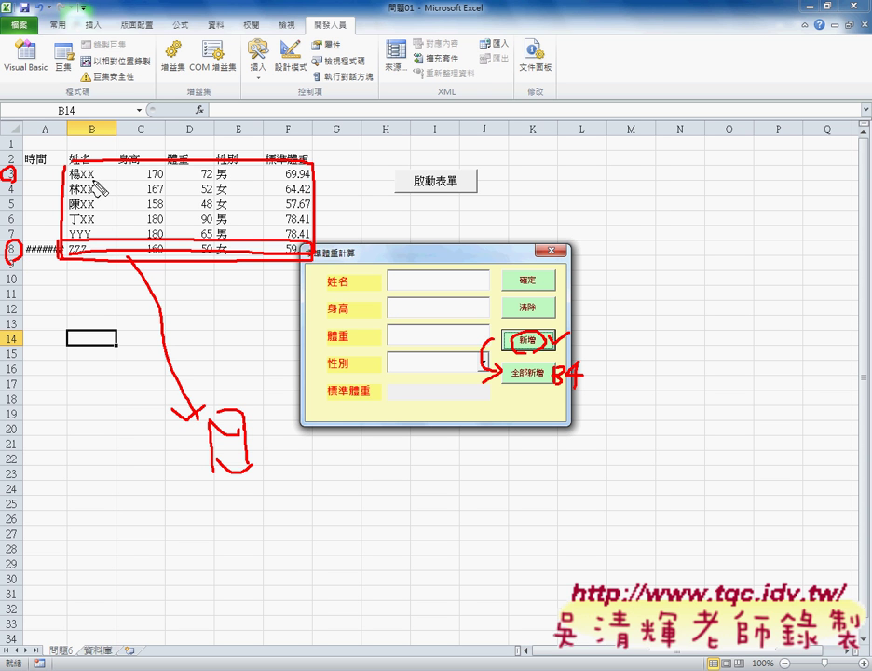
Pen-annotate the name entry in B3, then close the running 標準體重計算 form.
mouse_move(67, 167)
left_mouse_down()
mouse_move(107, 167)
mouse_move(100, 219)
left_mouse_up()
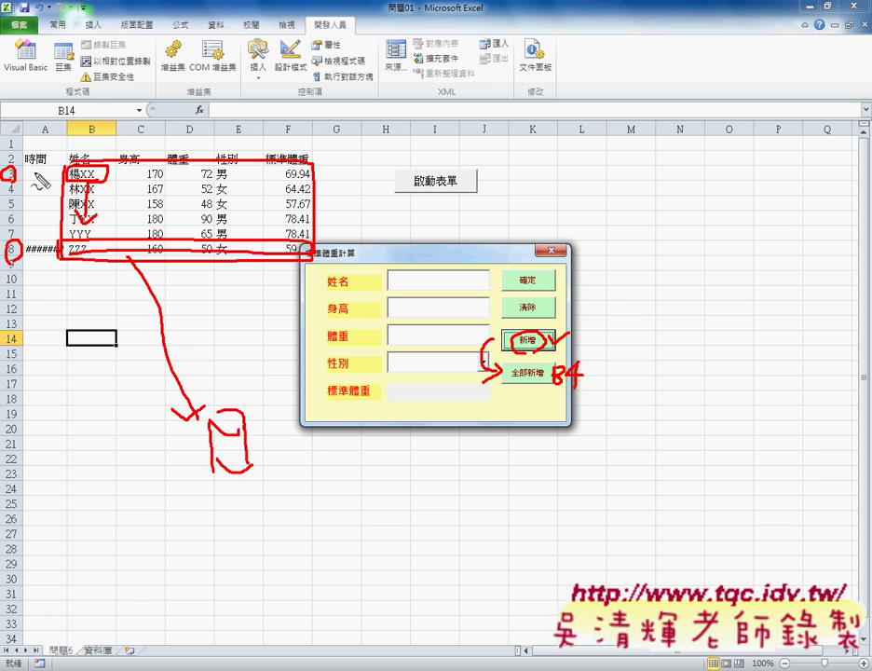
mouse_move(31, 172)
left_mouse_down()
mouse_move(53, 171)
mouse_move(58, 224)
left_mouse_up()
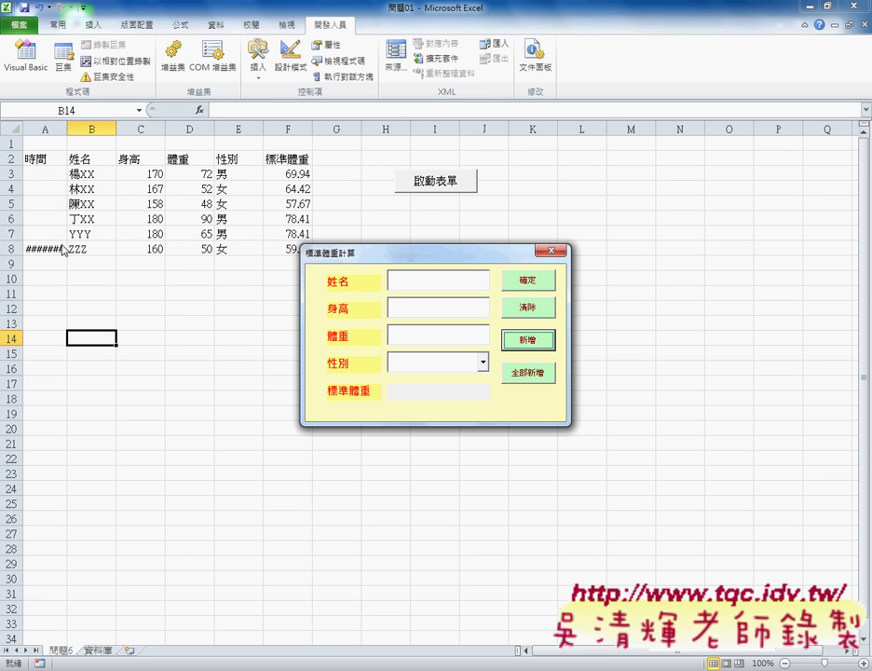
left_click(551, 250)
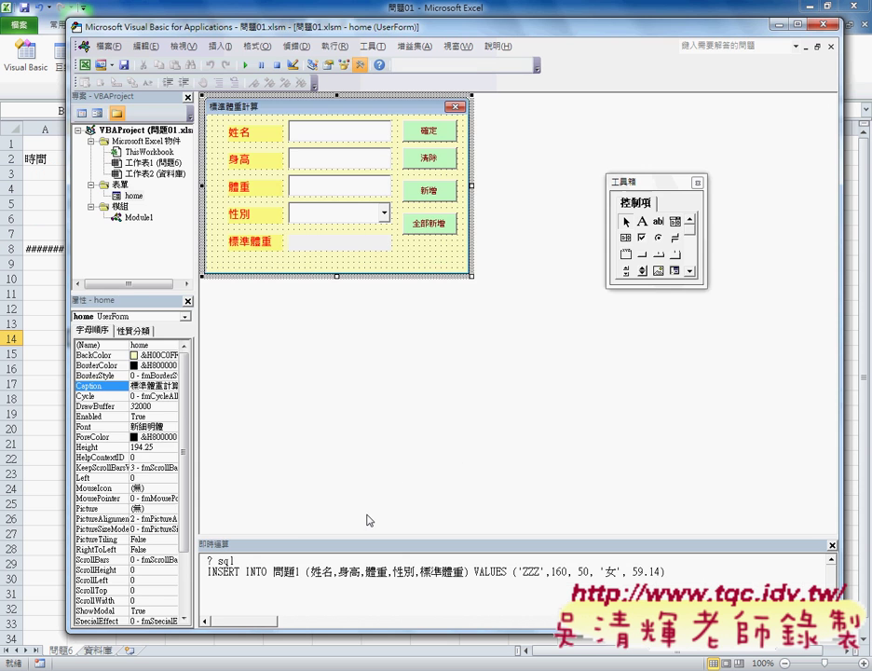